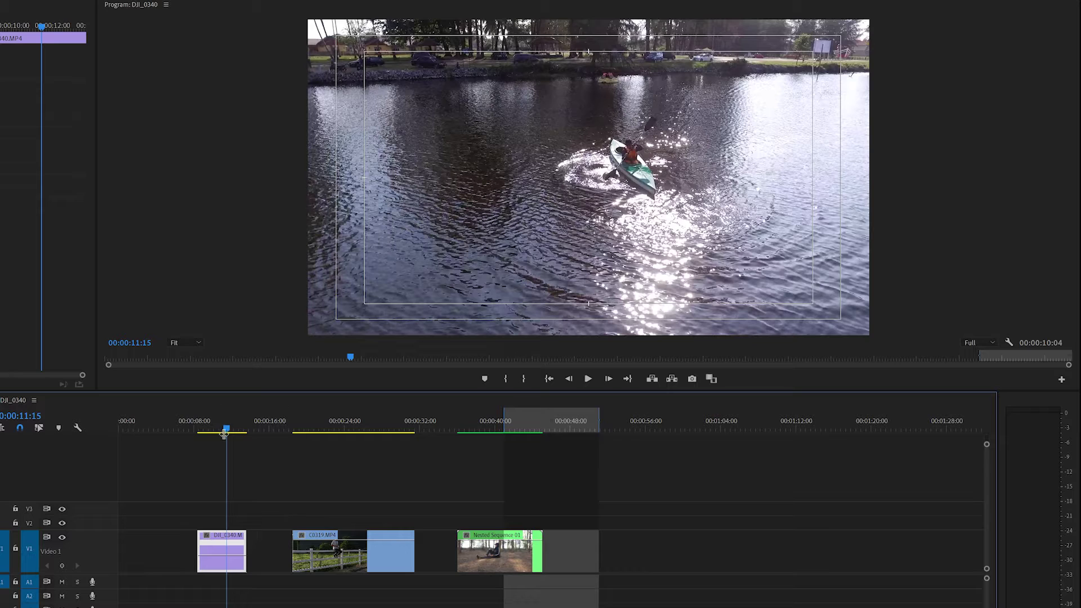
Show the Time Remapping speed keyframes on the DJI_0340.MP4 clip
{"action": "left_click", "coordinate": [224, 432]}
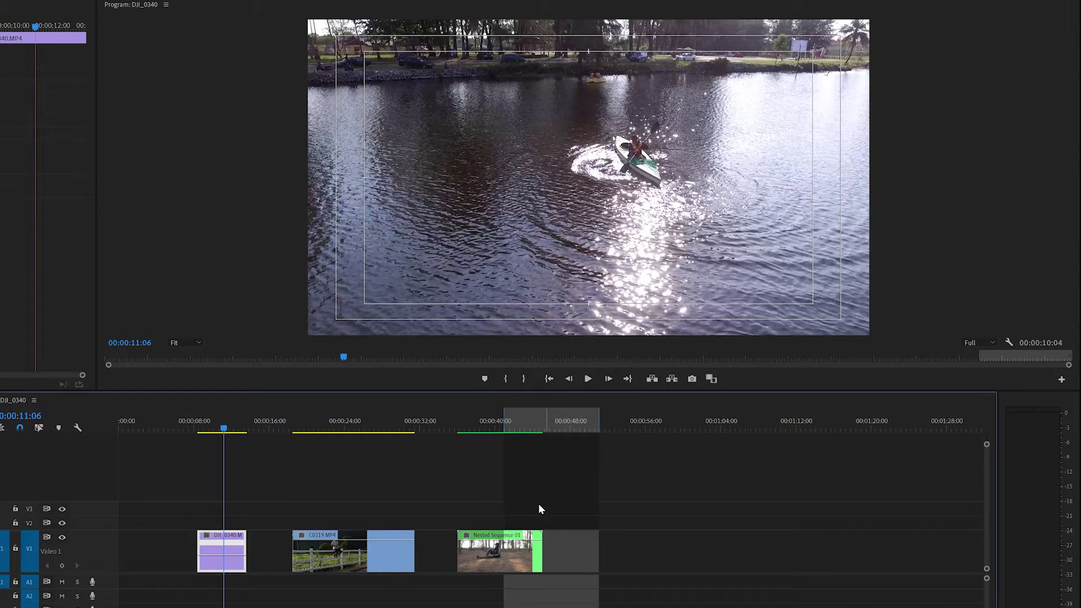
{"action": "left_click_drag", "start_coordinate": [222, 426], "coordinate": [215, 470]}
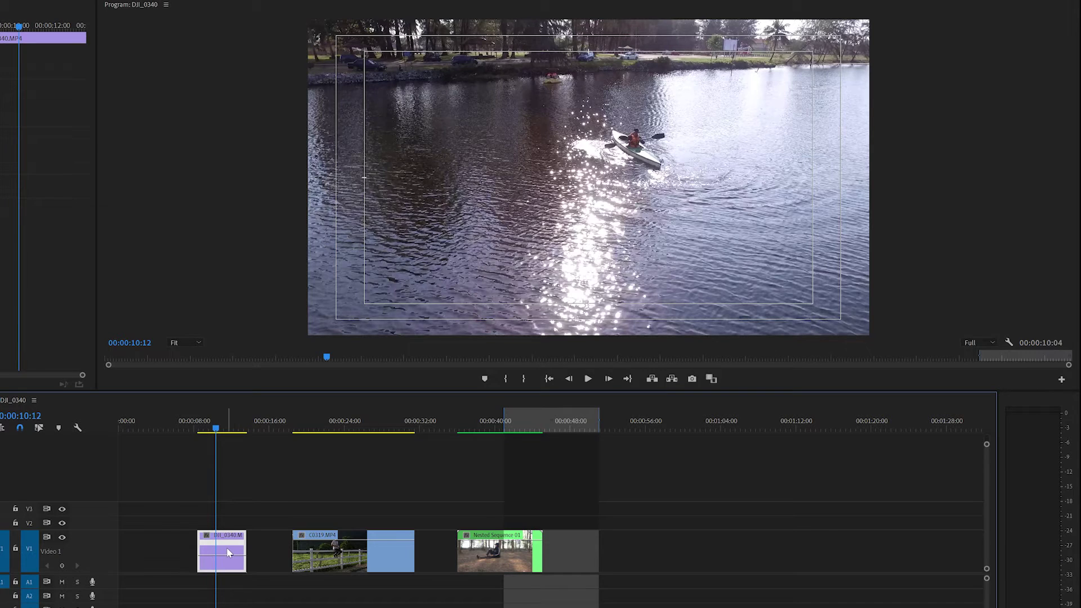
{"action": "right_click", "coordinate": [228, 549]}
{"action": "mouse_move", "coordinate": [264, 547]}
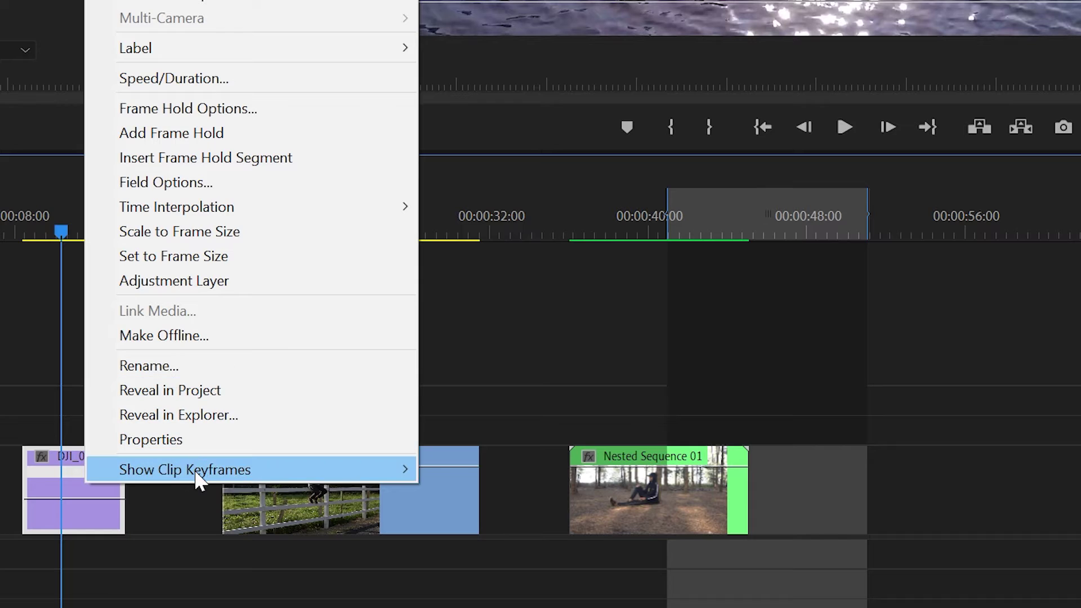
{"action": "mouse_move", "coordinate": [198, 478]}
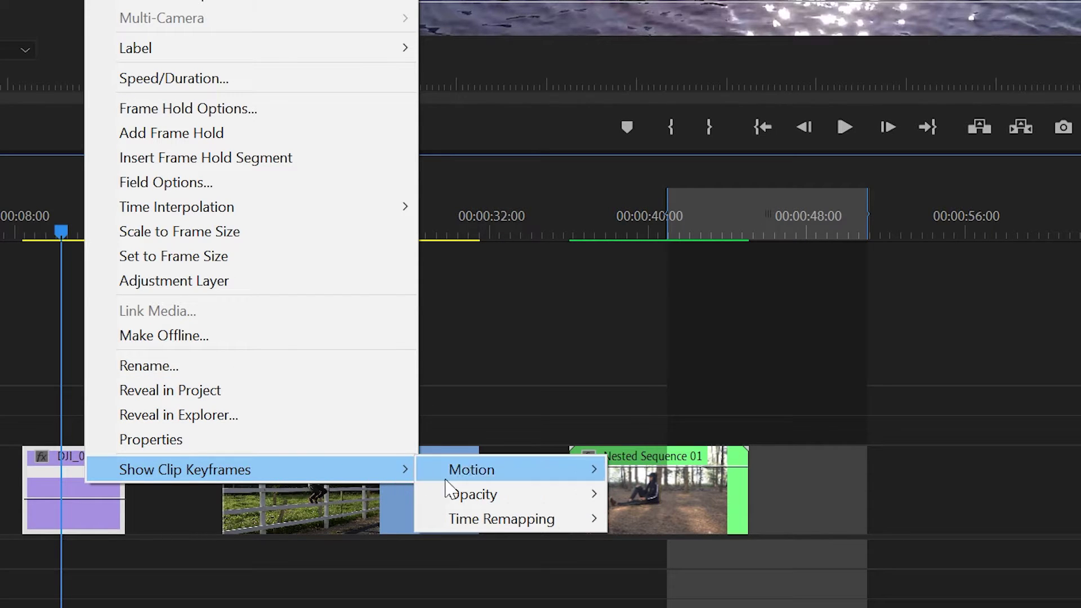
{"action": "mouse_move", "coordinate": [518, 523]}
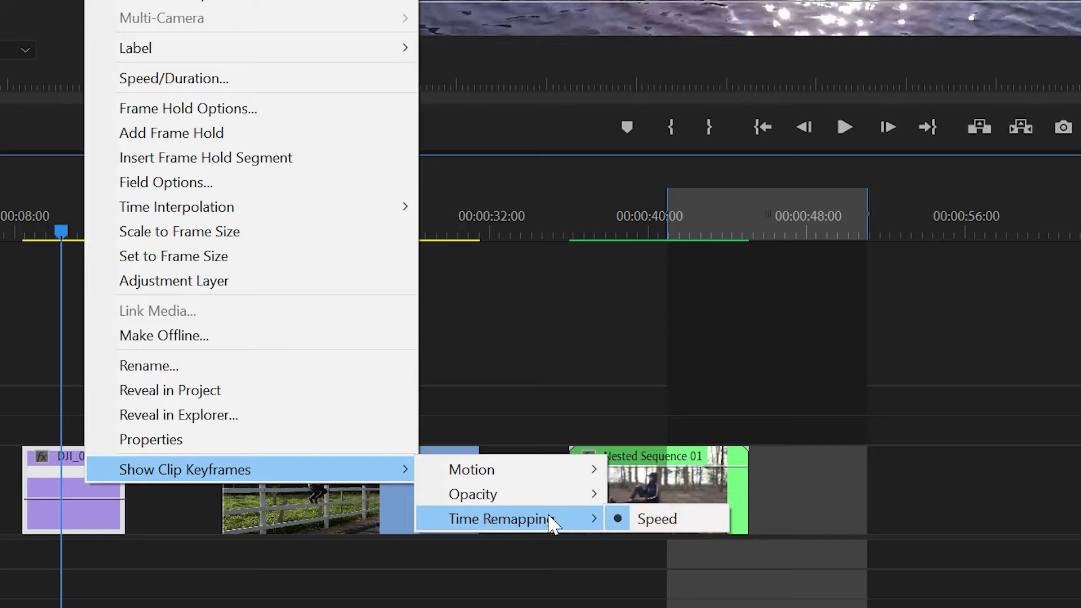
{"action": "left_click", "coordinate": [678, 521]}
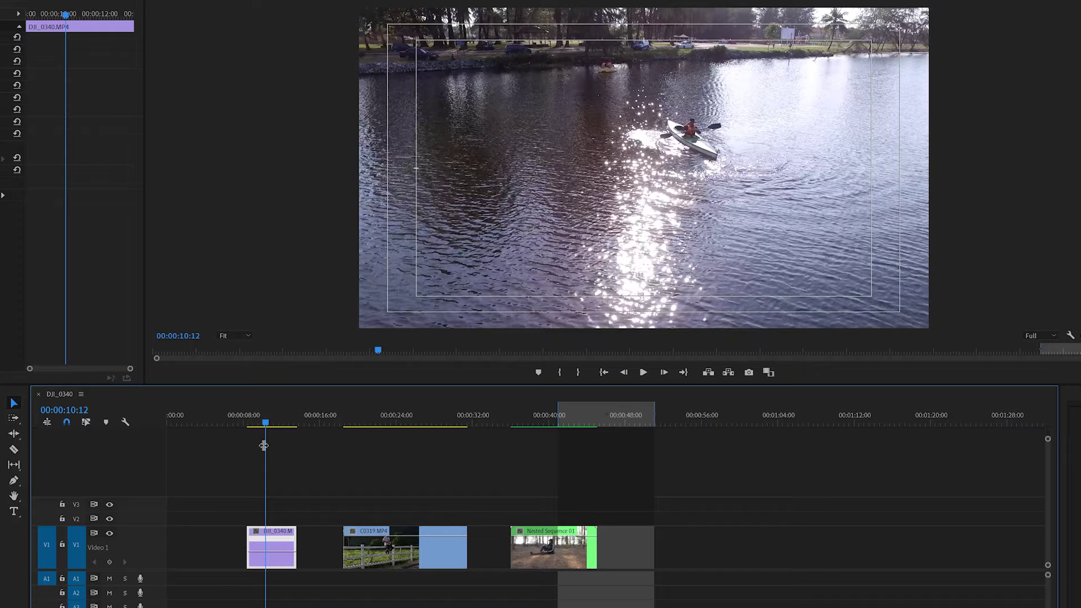
Add a speed keyframe to the DJI_0340.MP4 clip at 00:00:09:13
{"action": "left_click", "coordinate": [262, 422]}
{"action": "key", "text": "="}
{"action": "left_click_drag", "start_coordinate": [344, 417], "coordinate": [350, 421]}
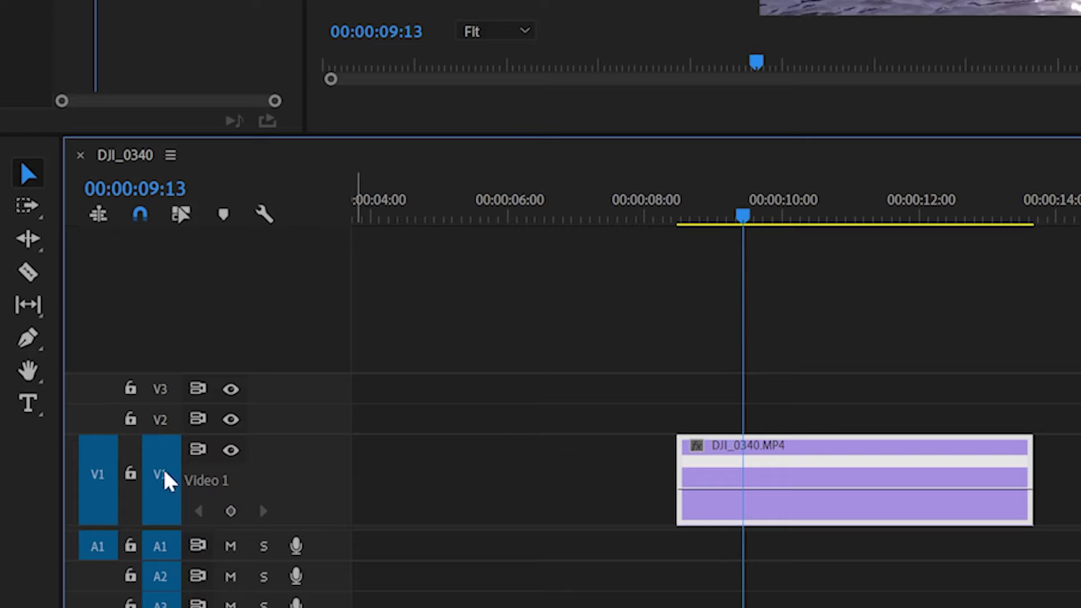
{"action": "left_click", "coordinate": [231, 512]}
Scrub the clip for a better ramp point and move the speed keyframe to about 00:00:12:13
{"action": "left_click_drag", "start_coordinate": [751, 217], "coordinate": [797, 220]}
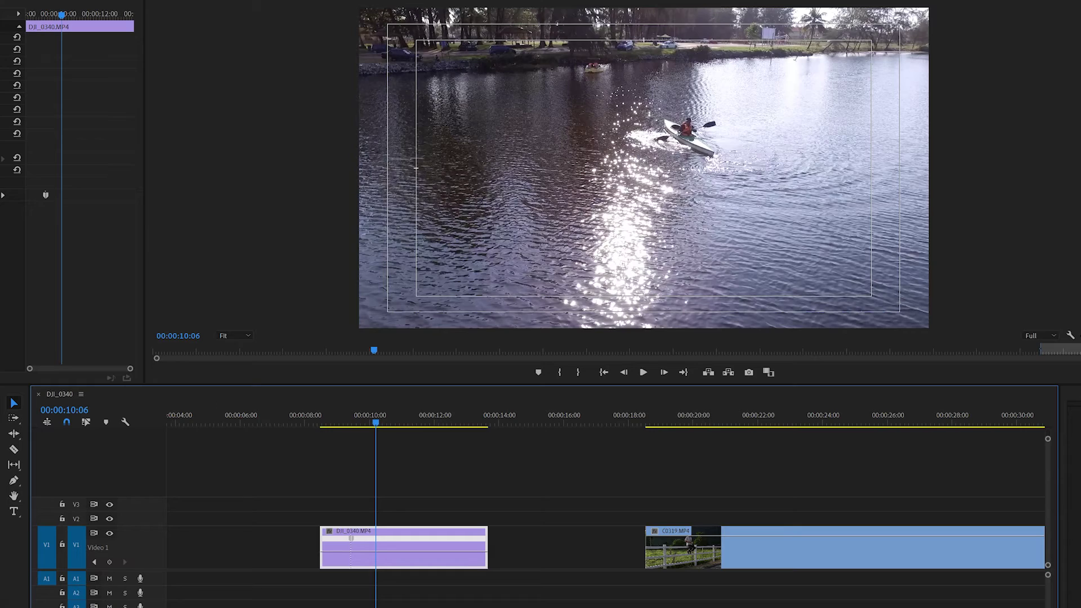
{"action": "key", "text": "="}
{"action": "key", "text": "="}
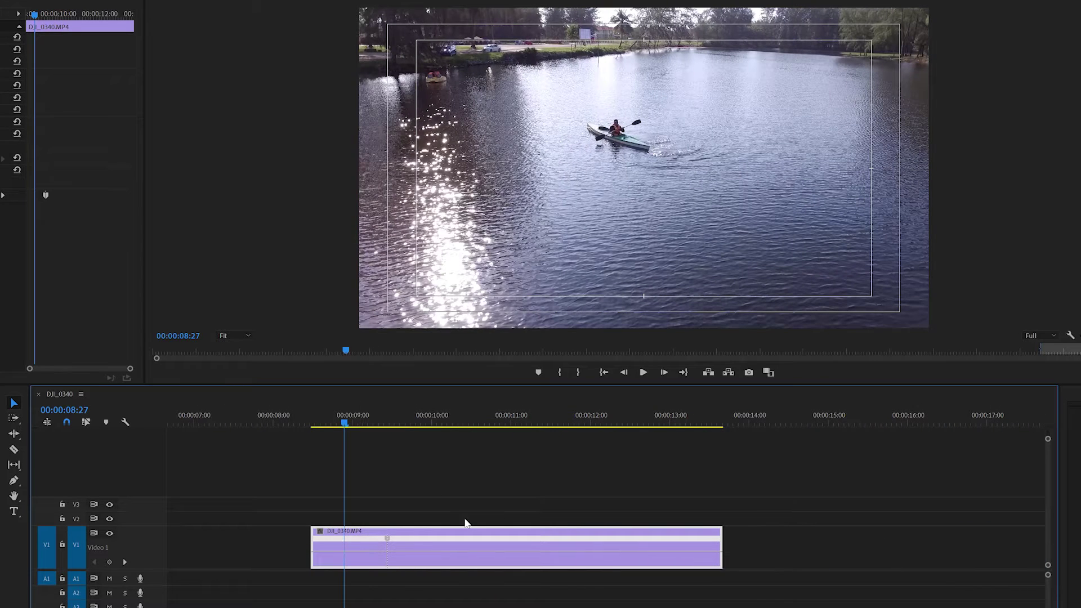
{"action": "left_click_drag", "start_coordinate": [344, 428], "coordinate": [626, 415]}
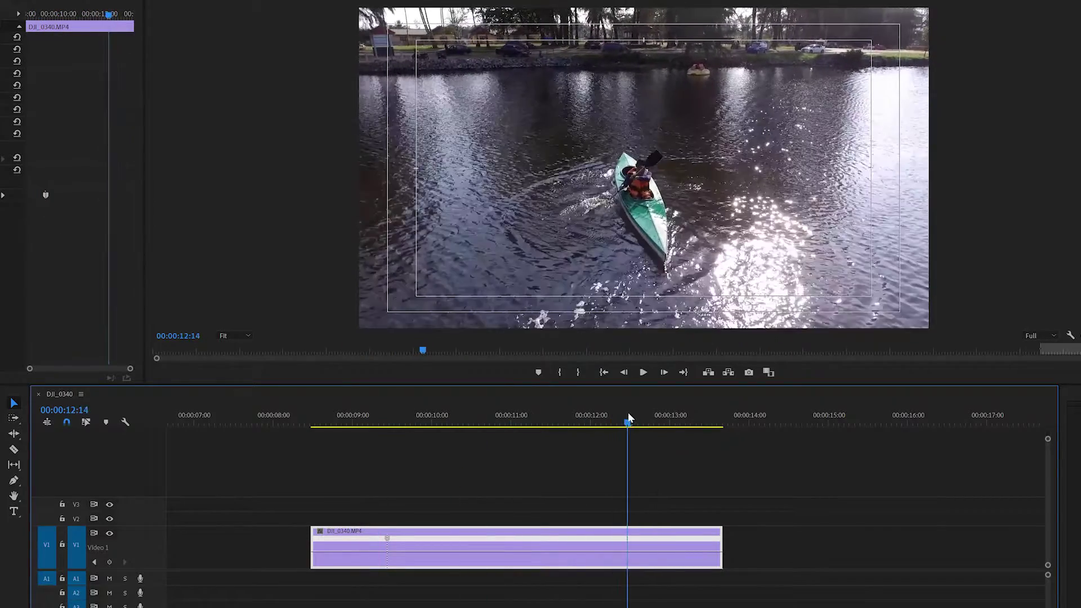
{"action": "left_click_drag", "start_coordinate": [394, 543], "coordinate": [623, 570]}
{"action": "left_click_drag", "start_coordinate": [392, 543], "coordinate": [624, 569]}
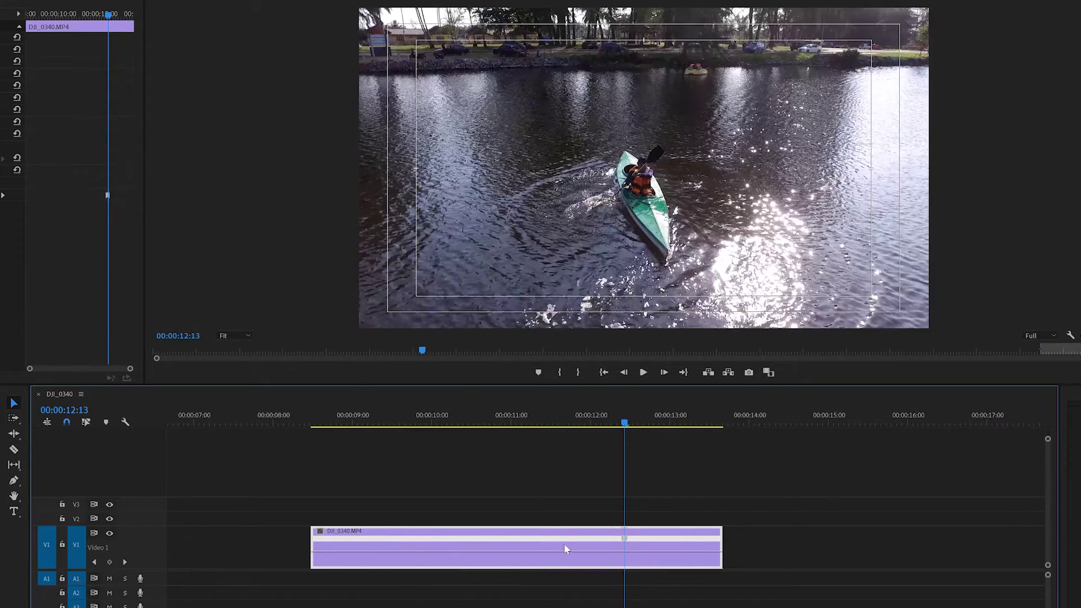
Raise the speed of the DJI_0340.MP4 section before the keyframe to about 290%
{"action": "left_click_drag", "start_coordinate": [362, 424], "coordinate": [503, 471]}
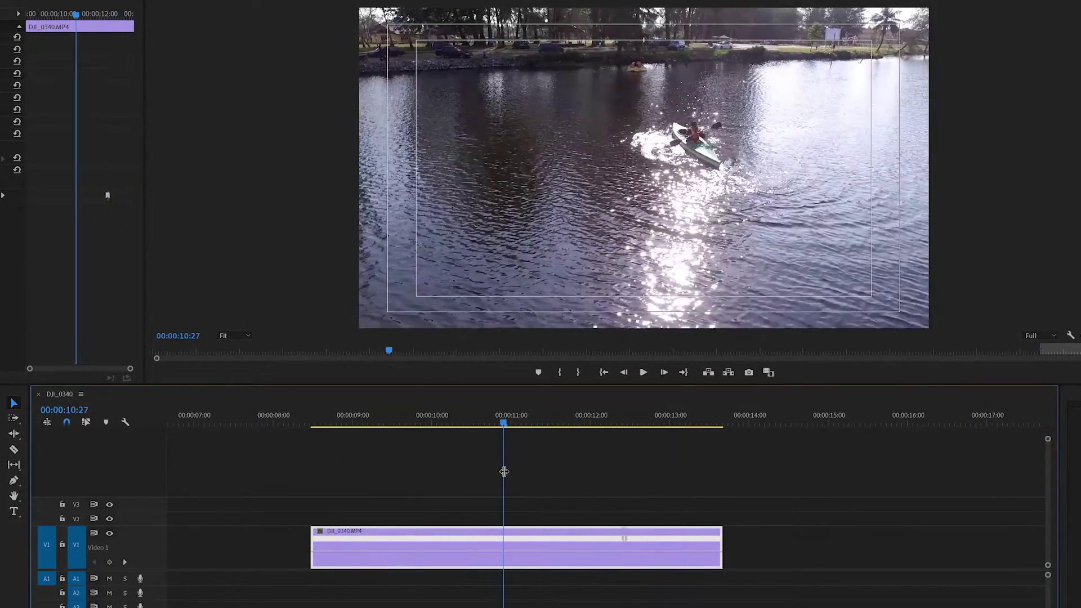
{"action": "left_click_drag", "start_coordinate": [359, 469], "coordinate": [447, 508]}
{"action": "left_click_drag", "start_coordinate": [441, 548], "coordinate": [443, 566]}
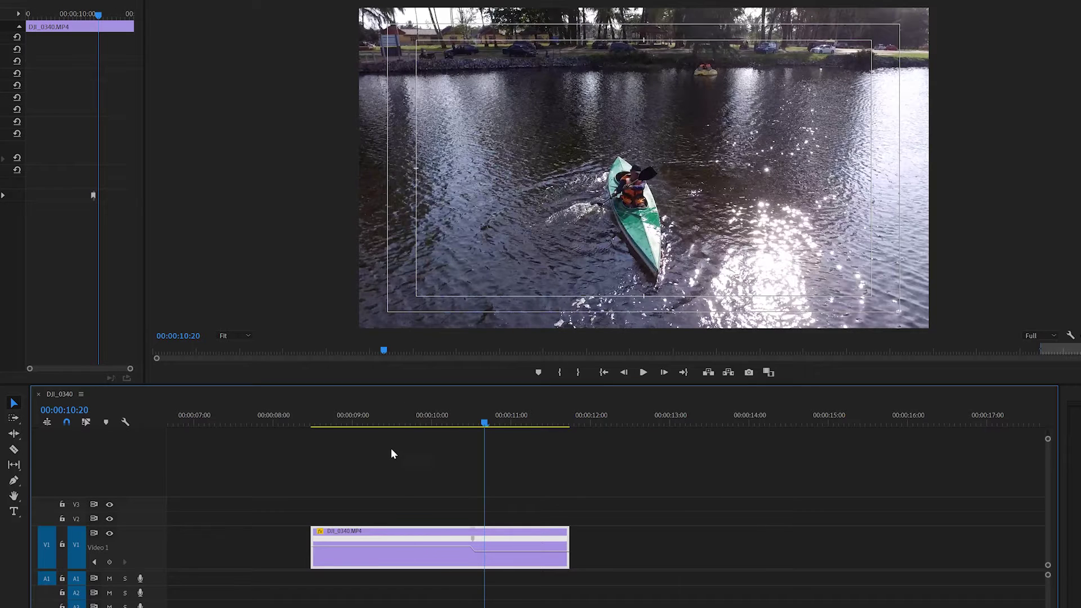
{"action": "left_click_drag", "start_coordinate": [396, 456], "coordinate": [371, 470]}
{"action": "left_click_drag", "start_coordinate": [403, 544], "coordinate": [403, 551]}
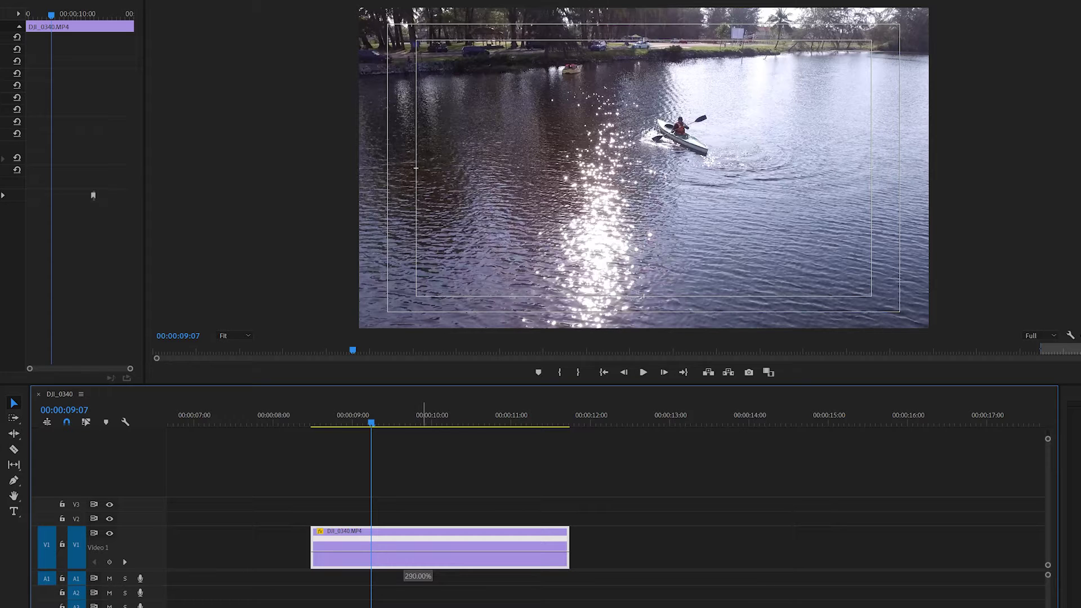
{"action": "left_click_drag", "start_coordinate": [406, 544], "coordinate": [405, 542]}
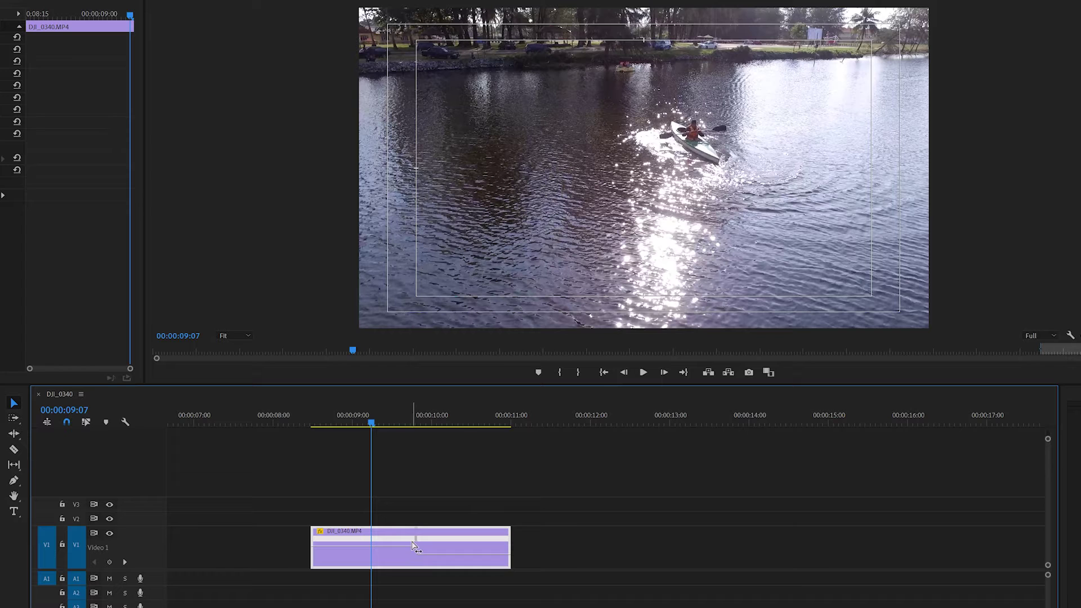
Split the DJI_0340.MP4 speed keyframe into a short gradual ramp and play back the clip
{"action": "left_click_drag", "start_coordinate": [417, 545], "coordinate": [425, 541]}
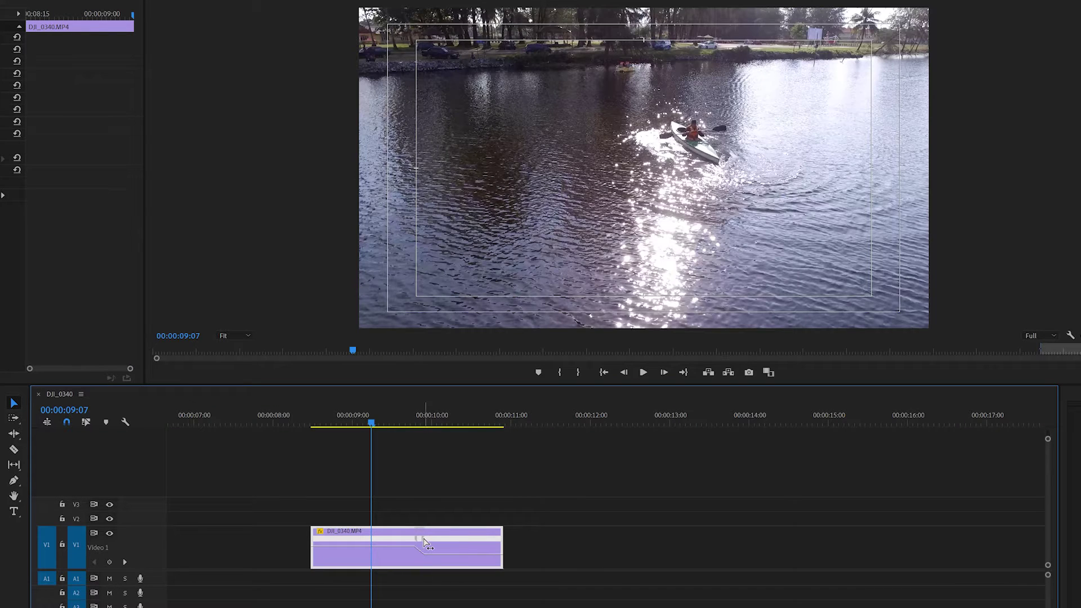
{"action": "left_click_drag", "start_coordinate": [359, 414], "coordinate": [343, 419]}
{"action": "key", "text": "space"}
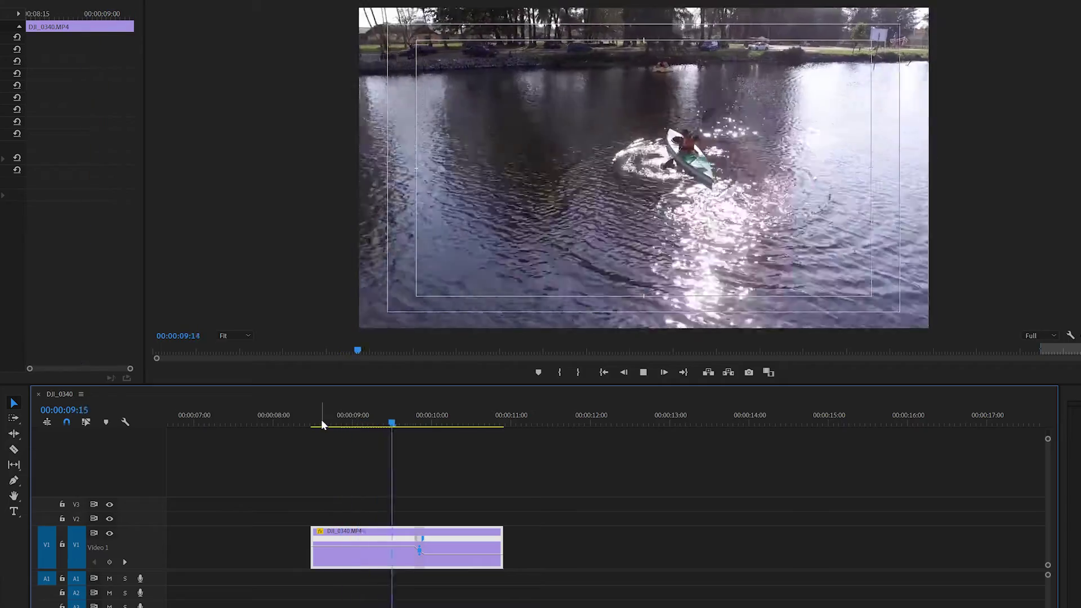
{"action": "left_click", "coordinate": [345, 422]}
{"action": "key", "text": "space"}
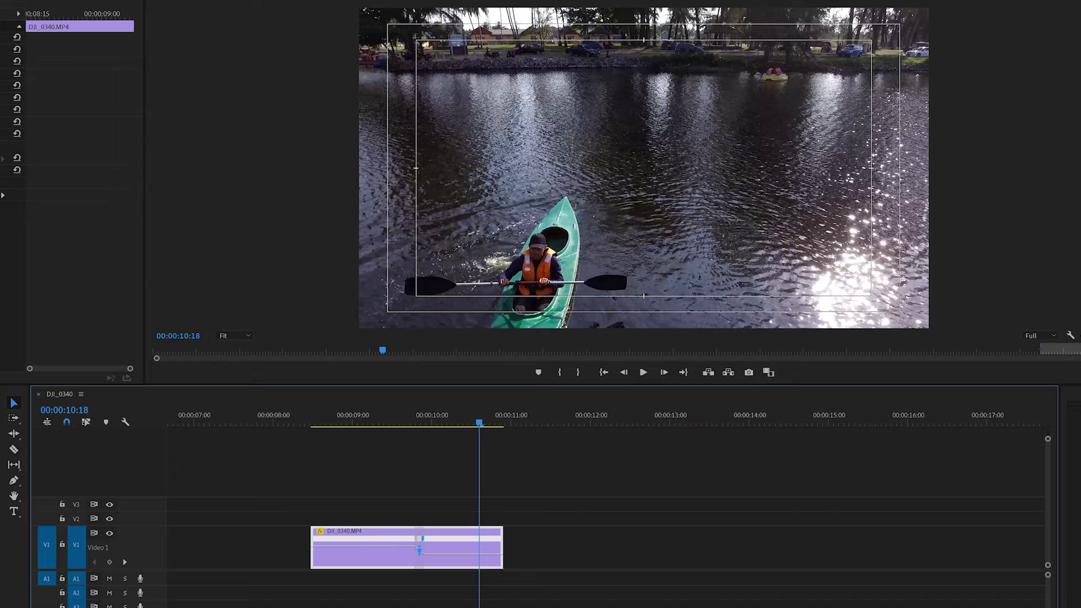
Bend the speed ramp on the DJI_0340.MP4 clip into a smooth curve and play the result
{"action": "scroll", "coordinate": [432, 546], "scroll_direction": "up", "scroll_amount": 5}
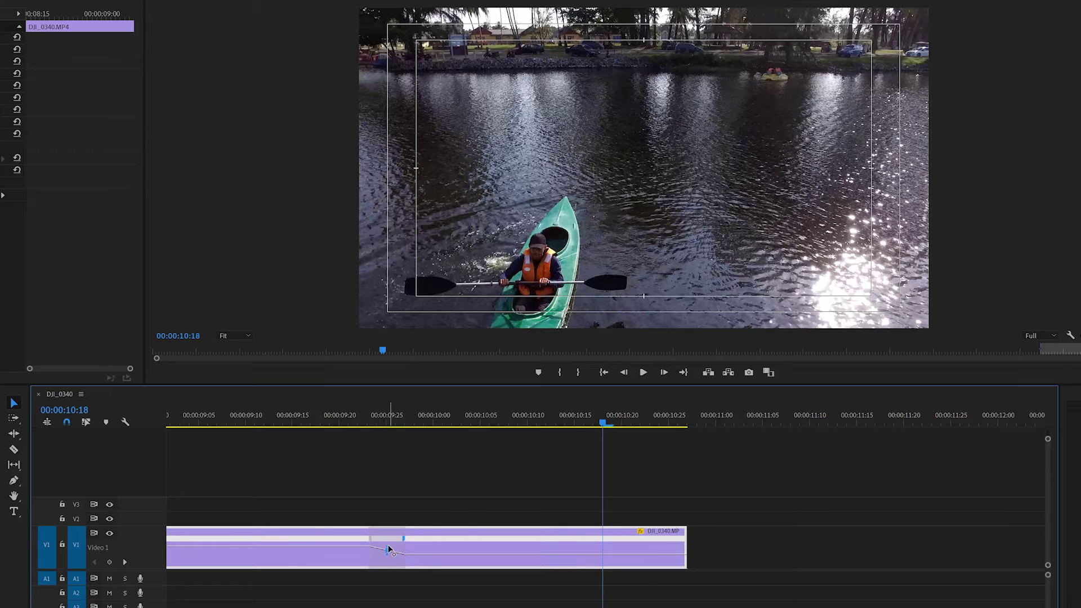
{"action": "left_click", "coordinate": [388, 549]}
{"action": "scroll", "coordinate": [414, 569], "scroll_direction": "left", "scroll_amount": 8}
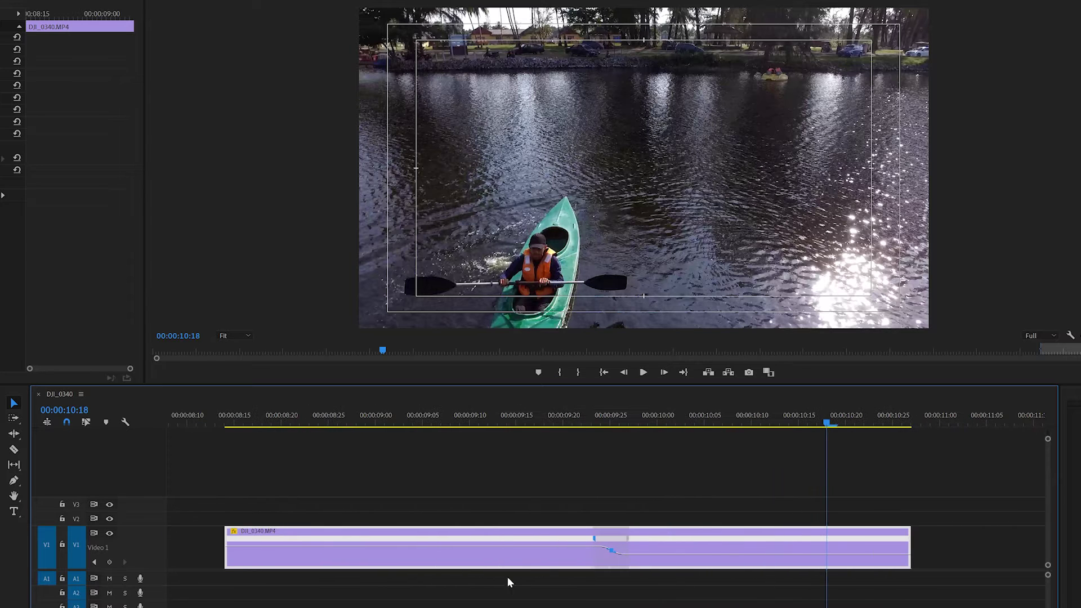
{"action": "key", "text": "minus"}
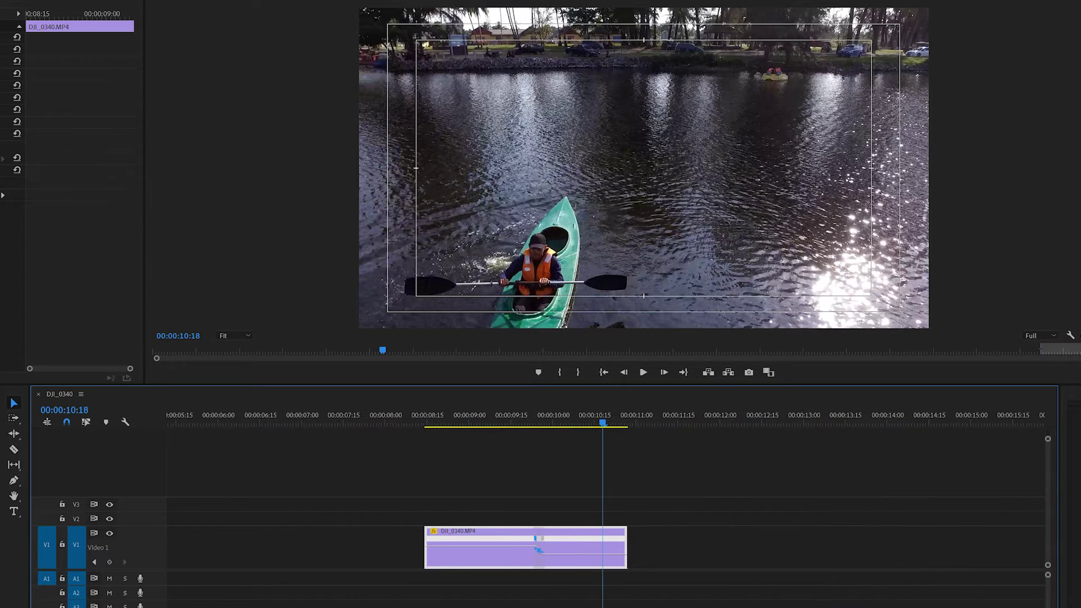
{"action": "left_click", "coordinate": [354, 424]}
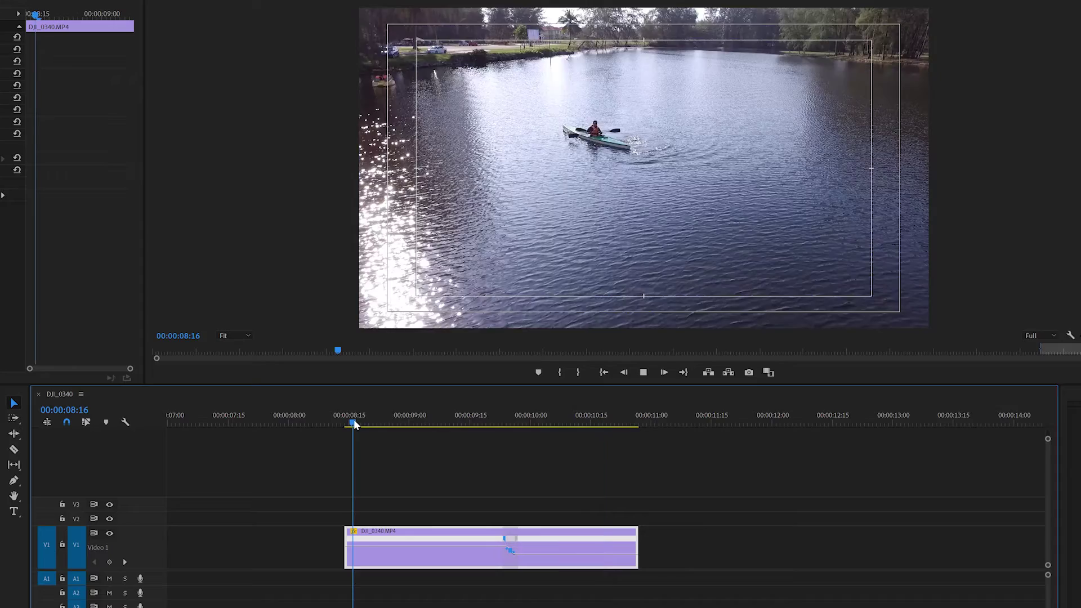
{"action": "key", "text": "space"}
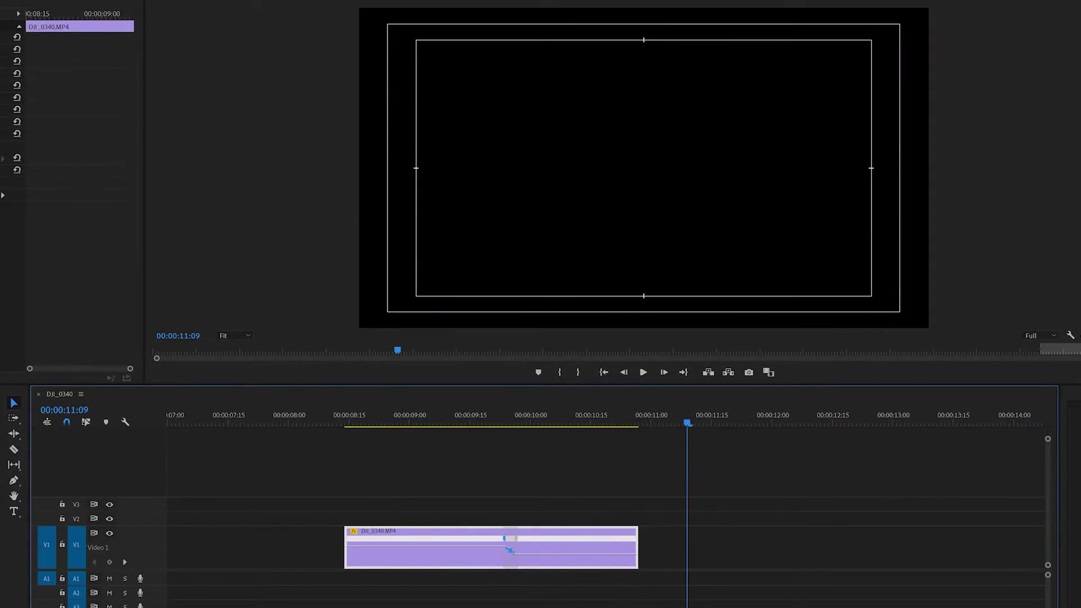
Show the Time Remapping speed keyframes on the C0319.MP4 clip
{"action": "scroll", "coordinate": [425, 559], "scroll_direction": "down", "scroll_amount": 3}
{"action": "scroll", "coordinate": [425, 560], "scroll_direction": "down", "scroll_amount": 5}
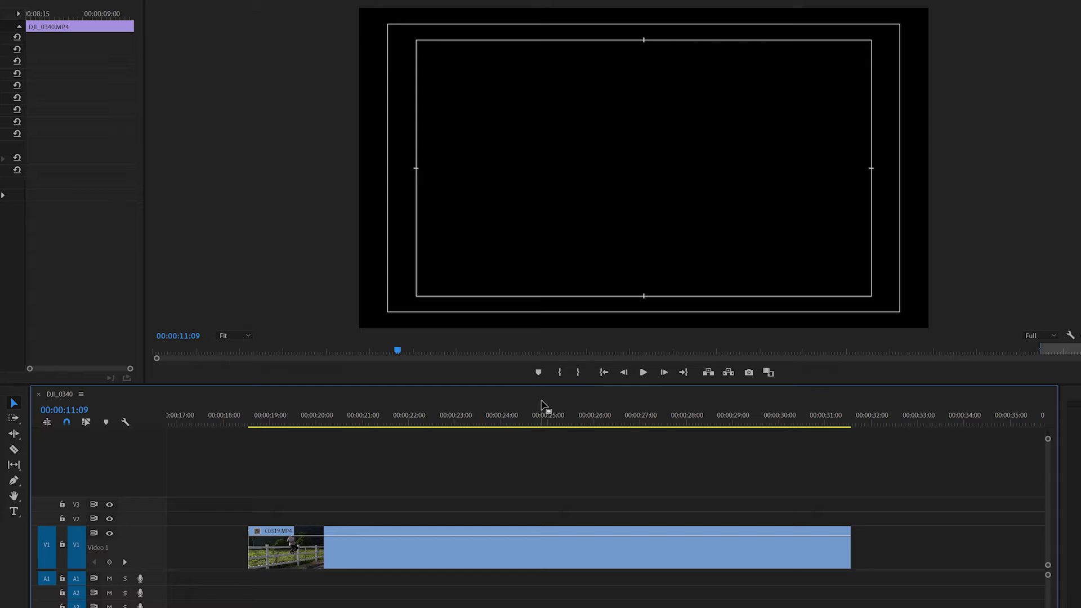
{"action": "left_click", "coordinate": [543, 552]}
{"action": "right_click", "coordinate": [539, 554]}
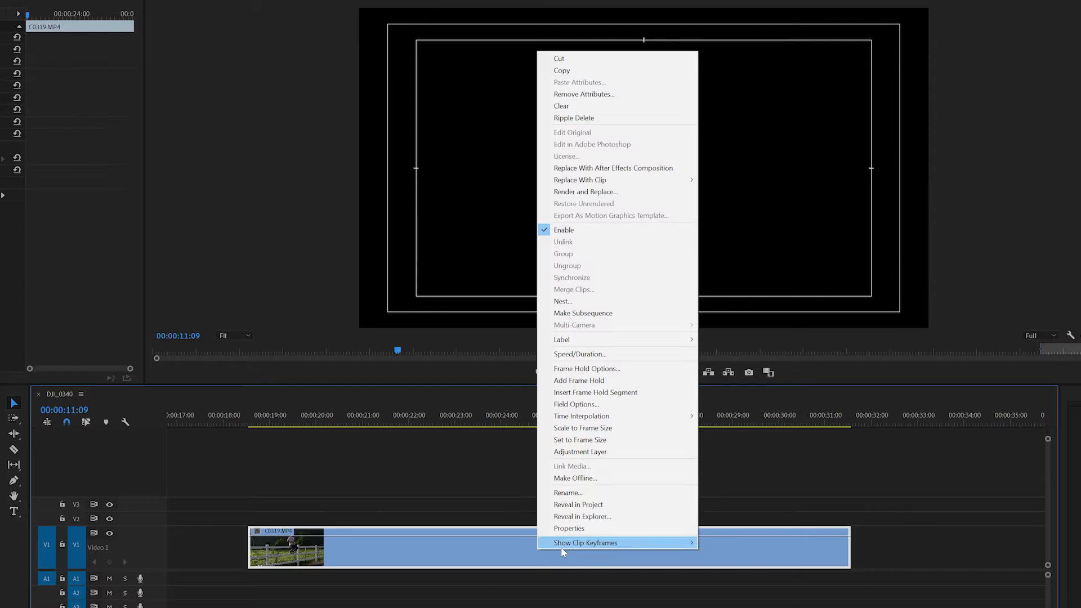
{"action": "mouse_move", "coordinate": [667, 543]}
{"action": "mouse_move", "coordinate": [752, 568]}
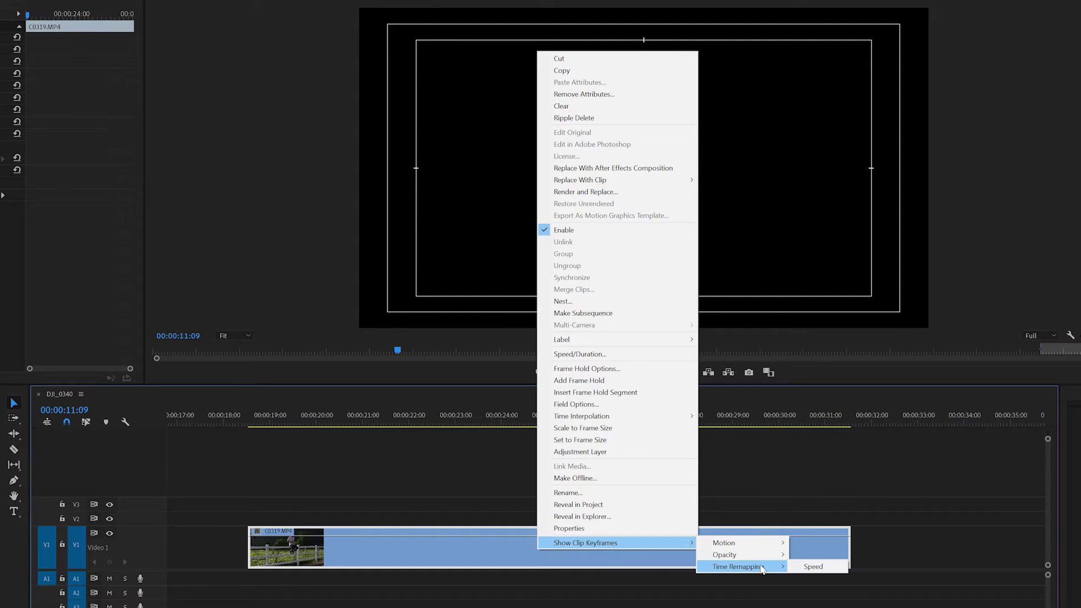
{"action": "left_click", "coordinate": [809, 567]}
Add two speed keyframes to the C0319.MP4 clip, one just after 00:00:25:00 and one at 00:00:27:29
{"action": "left_click_drag", "start_coordinate": [360, 416], "coordinate": [558, 438]}
{"action": "left_click", "coordinate": [110, 562]}
{"action": "left_click_drag", "start_coordinate": [563, 421], "coordinate": [686, 428]}
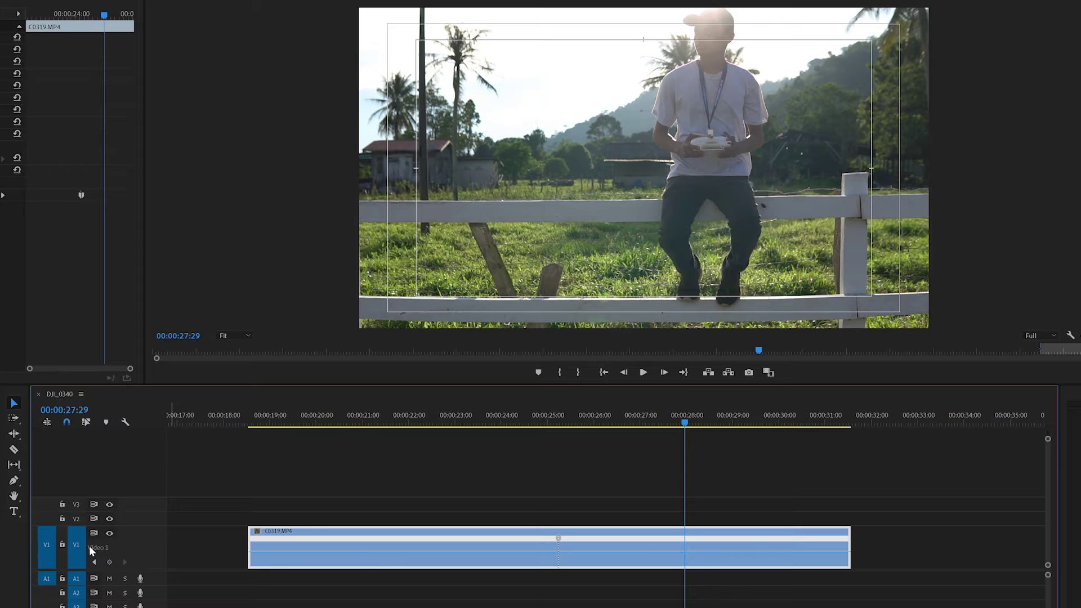
{"action": "left_click", "coordinate": [112, 561]}
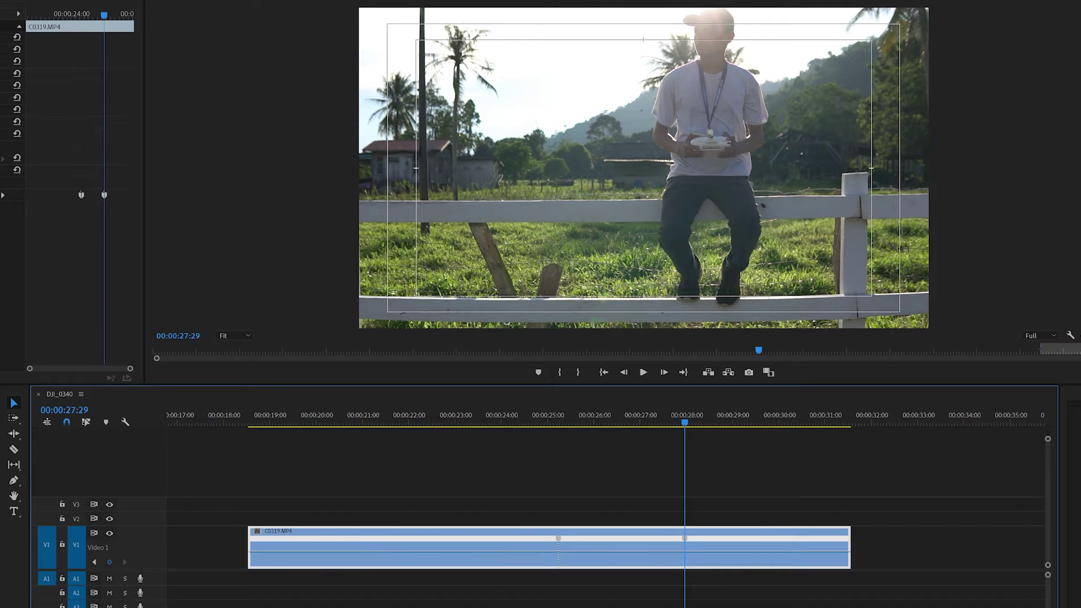
Speed up the C0319.MP4 section before the first keyframe until that keyframe sits just before 00:00:21:00
{"action": "left_click", "coordinate": [391, 417]}
{"action": "left_click_drag", "start_coordinate": [428, 558], "coordinate": [434, 549]}
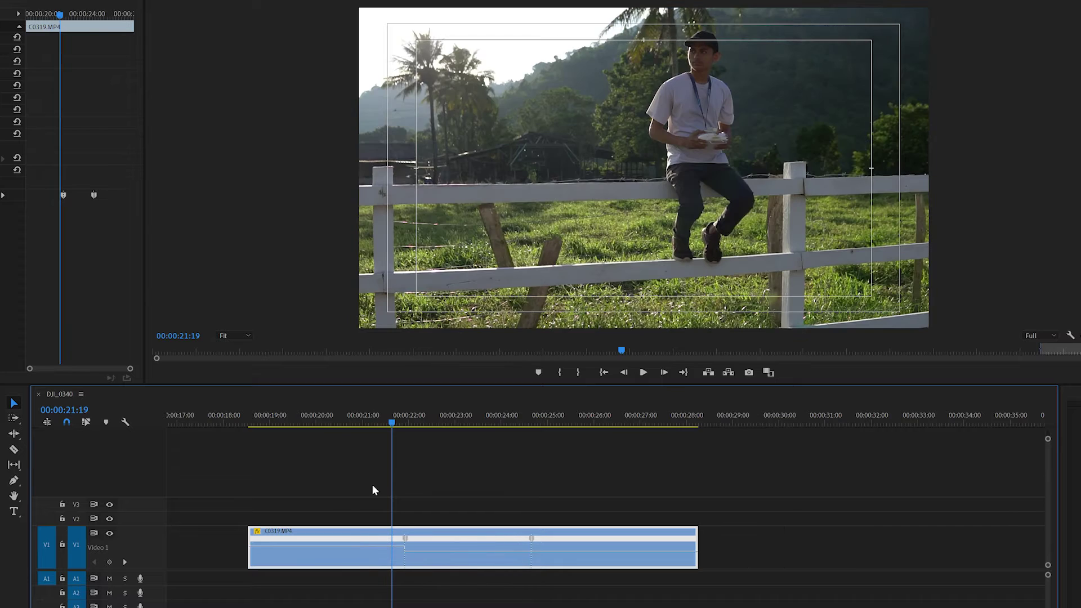
{"action": "left_click", "coordinate": [310, 420]}
{"action": "left_click_drag", "start_coordinate": [347, 548], "coordinate": [328, 545]}
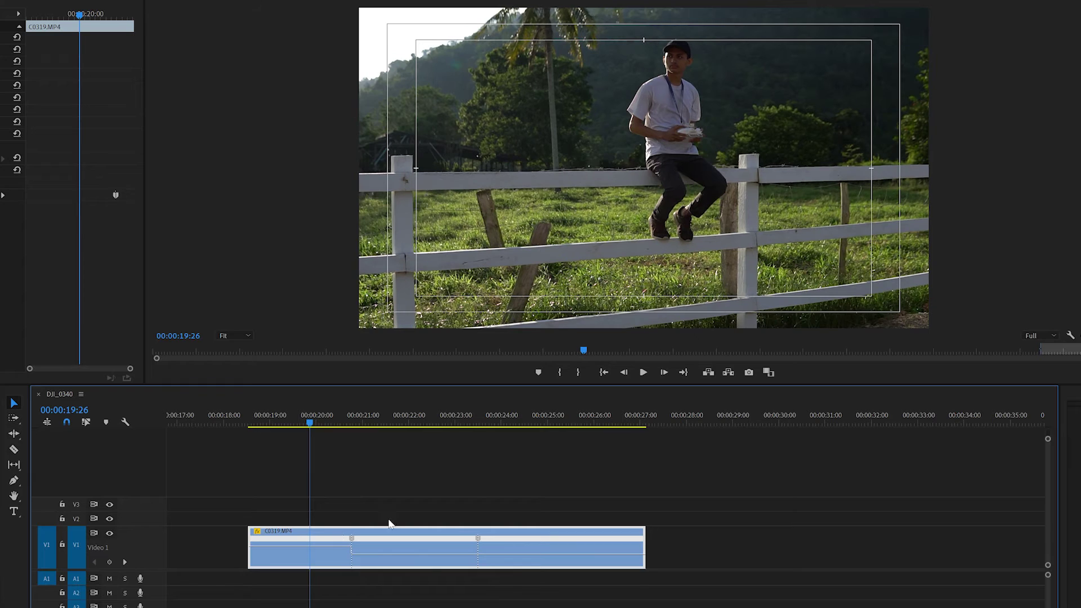
Raise the speed of the C0319.MP4 section after the second keyframe to about 302% and play back the clip
{"action": "left_click", "coordinate": [540, 421]}
{"action": "left_click_drag", "start_coordinate": [572, 542], "coordinate": [573, 546]}
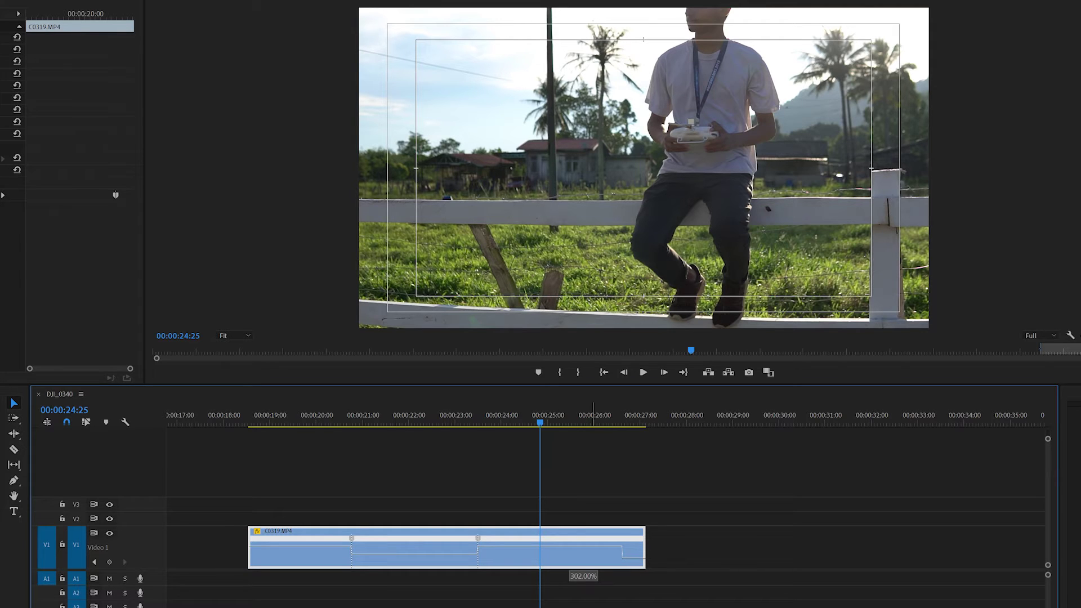
{"action": "left_click_drag", "start_coordinate": [573, 545], "coordinate": [572, 545]}
{"action": "left_click", "coordinate": [278, 422]}
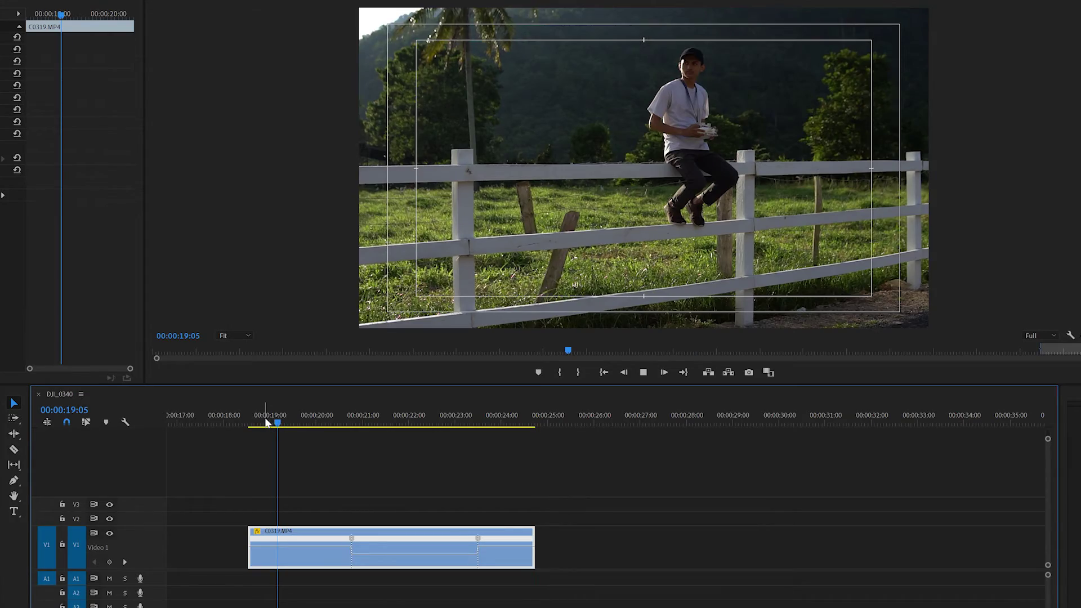
{"action": "key", "text": "space"}
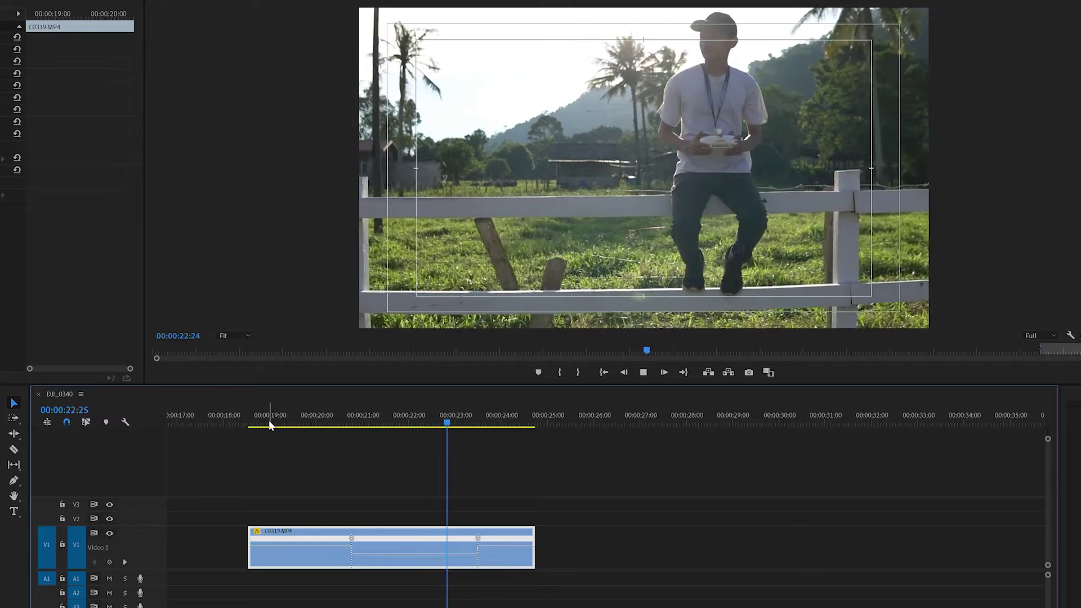
Split both C0319.MP4 speed keyframes into short gradual ramps with smooth curves
{"action": "left_click_drag", "start_coordinate": [352, 538], "coordinate": [364, 539]}
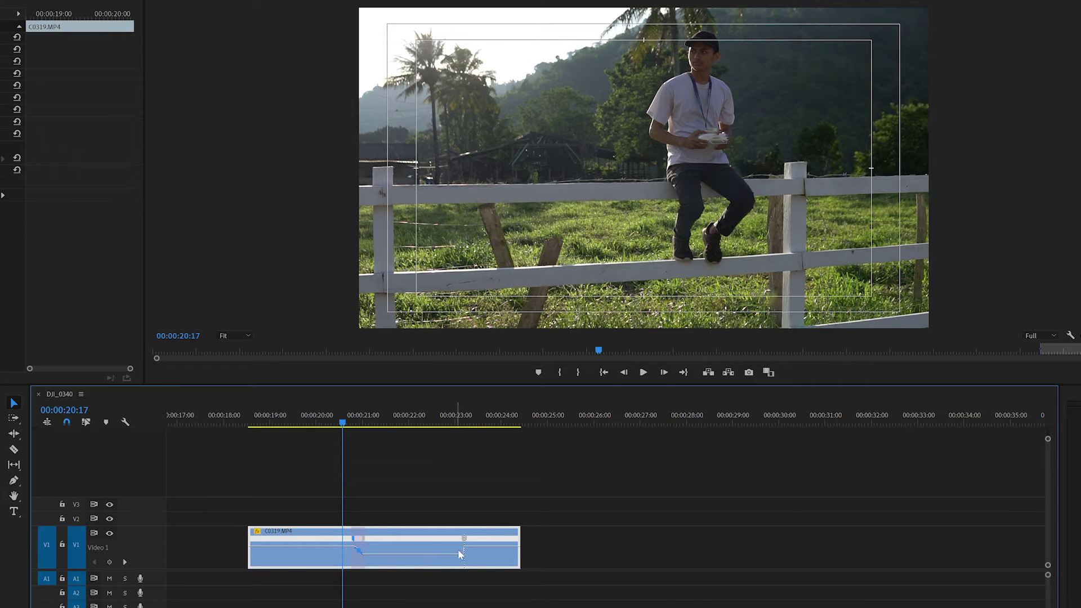
{"action": "left_click_drag", "start_coordinate": [465, 539], "coordinate": [483, 542]}
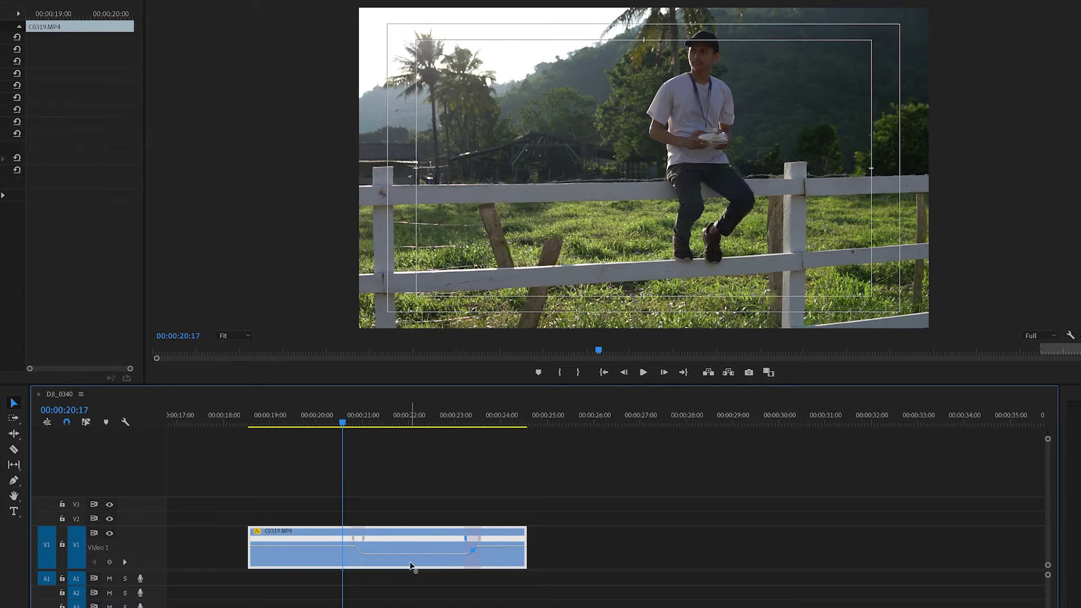
Play back the C0319.MP4 clip from its start and scrub across its speed ramps
{"action": "left_click", "coordinate": [283, 423]}
{"action": "key", "text": "space"}
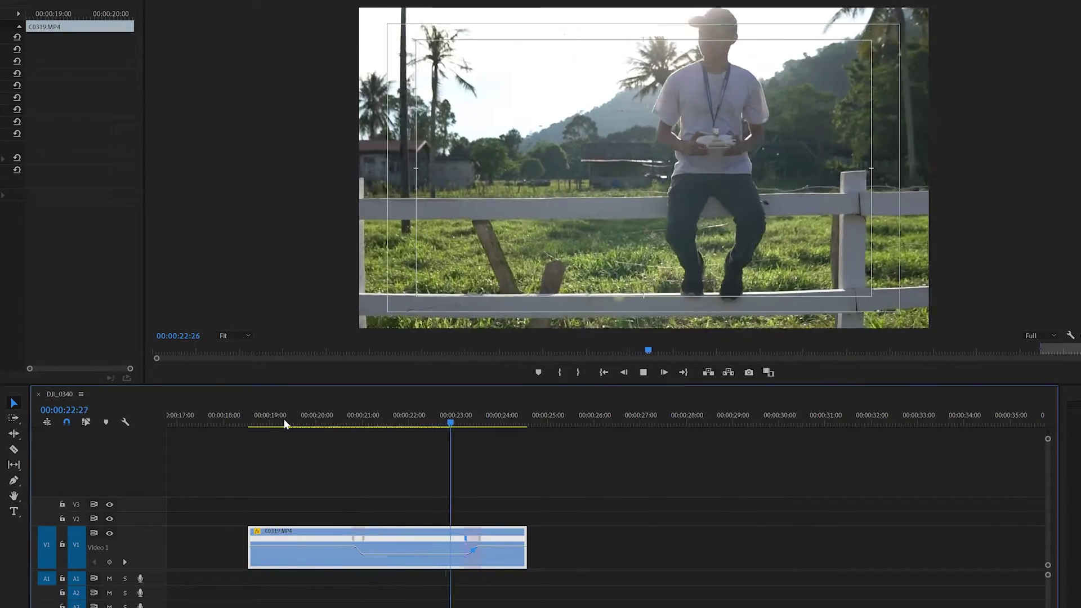
{"action": "left_click", "coordinate": [424, 422]}
{"action": "left_click_drag", "start_coordinate": [334, 423], "coordinate": [385, 445]}
Mark an in point at 00:00:18:13 and an out point at 00:00:24:25 around C0319.MP4, then render and play that range
{"action": "left_click_drag", "start_coordinate": [256, 428], "coordinate": [244, 422]}
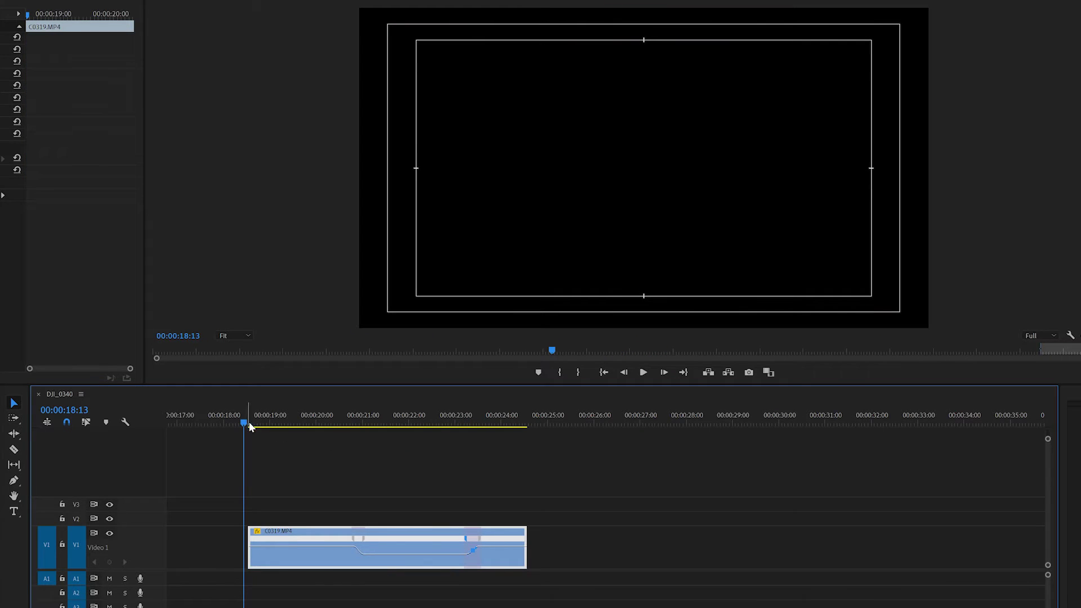
{"action": "key", "text": "i"}
{"action": "key", "text": "o"}
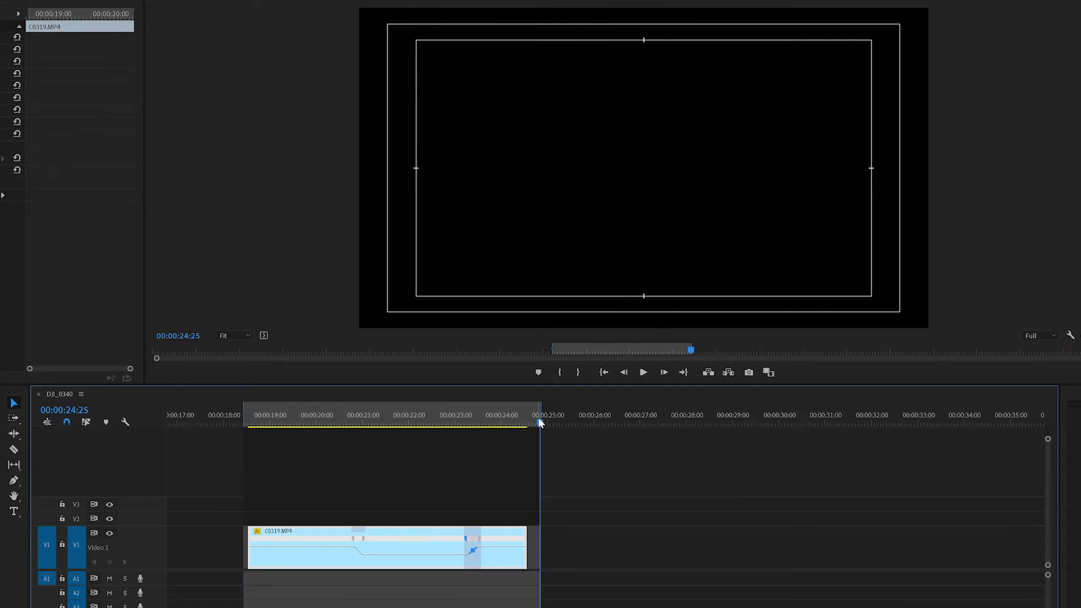
{"action": "key", "text": "Return"}
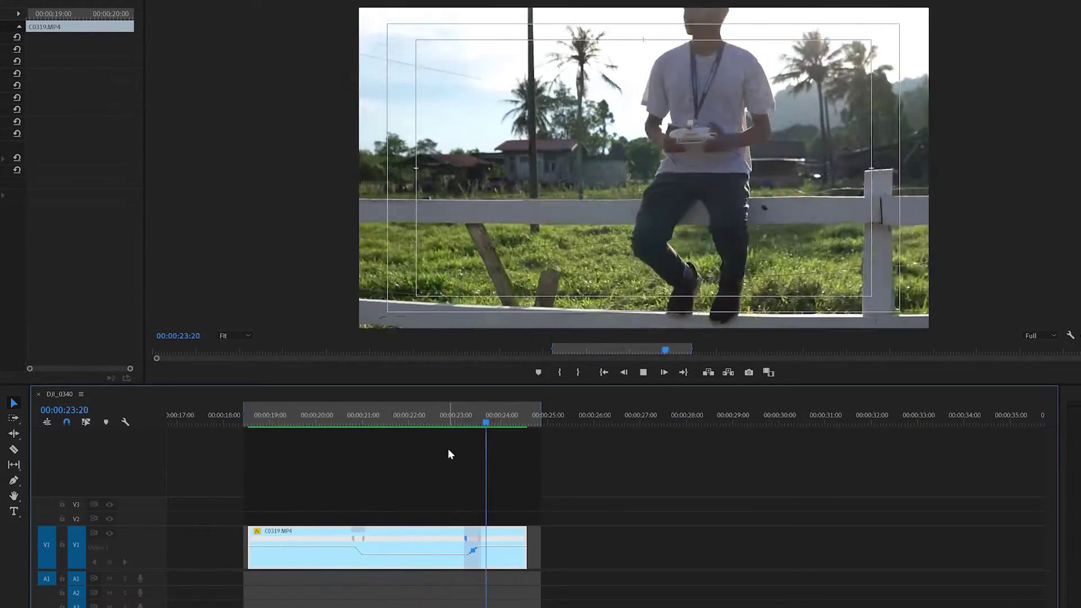
{"action": "key", "text": "space"}
Lower the speed of the C0319.MP4 section between the two ramps until the clip ends at about 00:00:25:20
{"action": "left_click", "coordinate": [408, 420]}
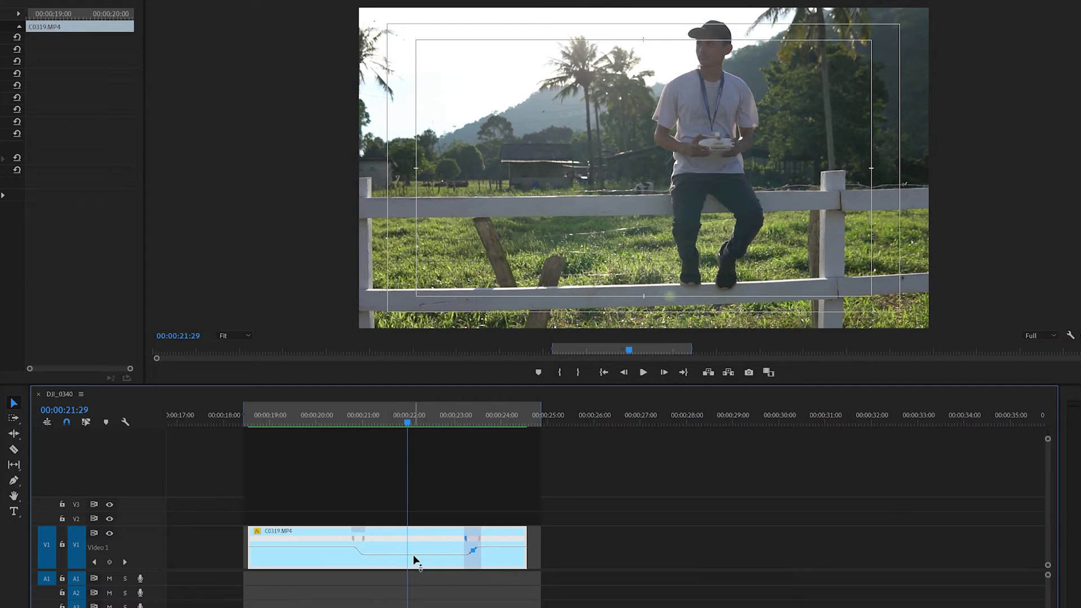
{"action": "left_click_drag", "start_coordinate": [413, 553], "coordinate": [413, 554]}
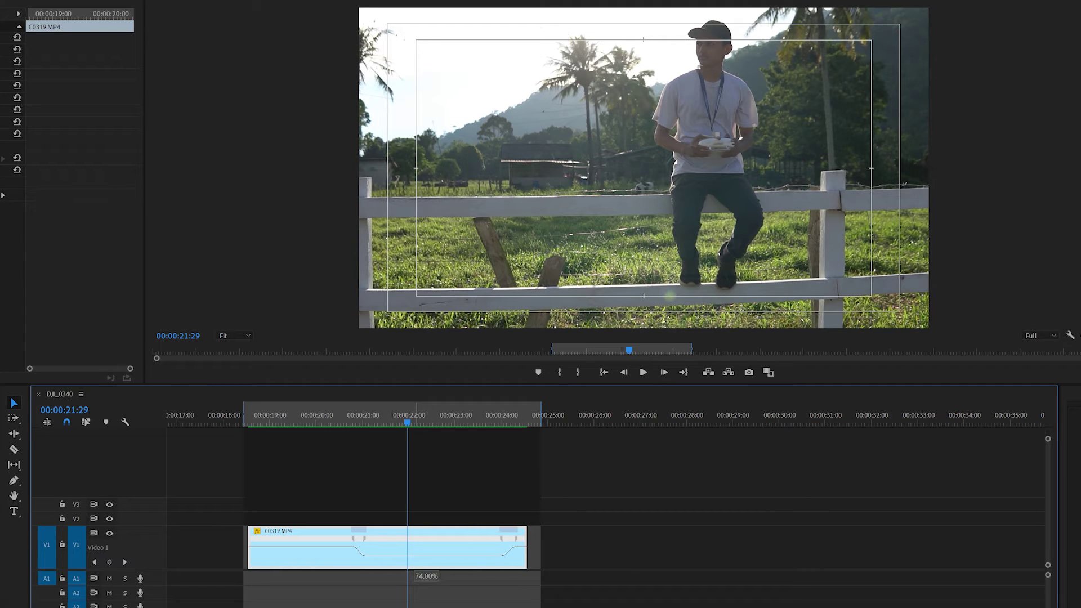
{"action": "left_click_drag", "start_coordinate": [413, 555], "coordinate": [430, 590]}
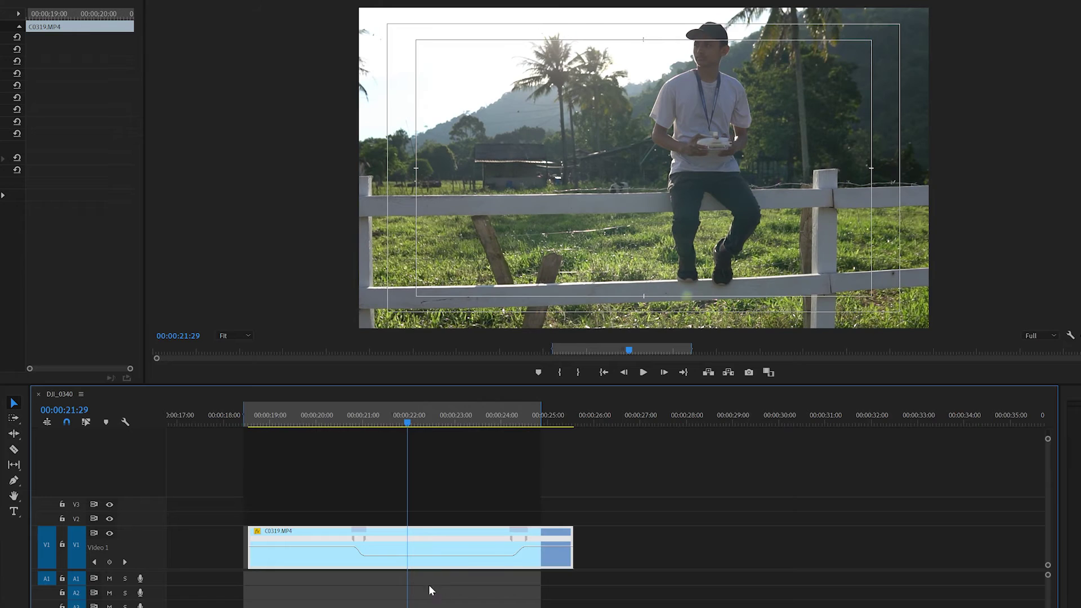
Extend the out point to the end of C0319.MP4 at 00:00:25:20 and render the marked range again
{"action": "left_click", "coordinate": [260, 416]}
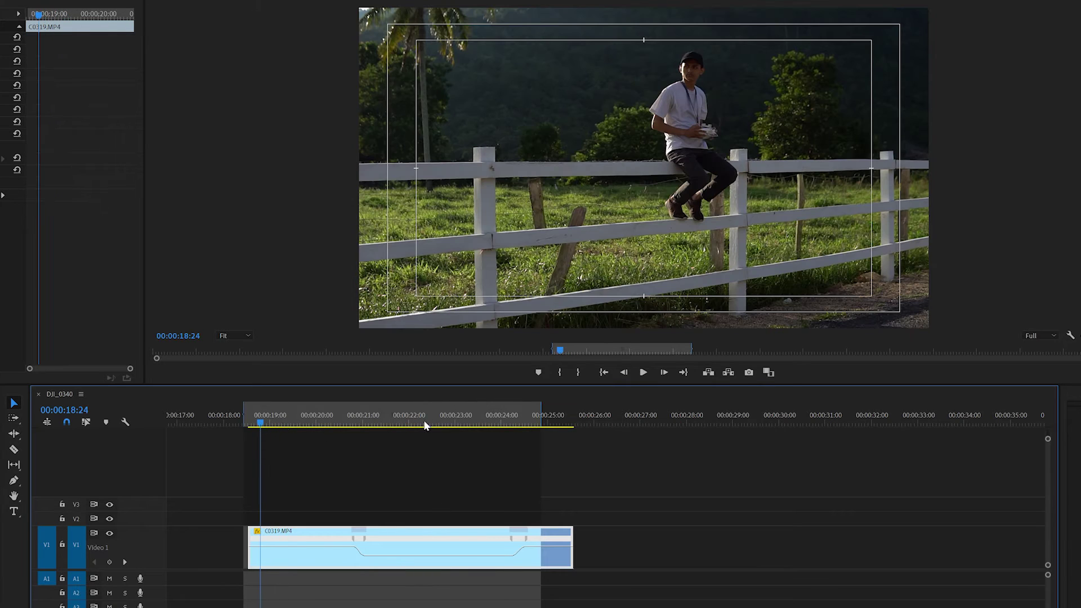
{"action": "left_click_drag", "start_coordinate": [560, 413], "coordinate": [582, 417]}
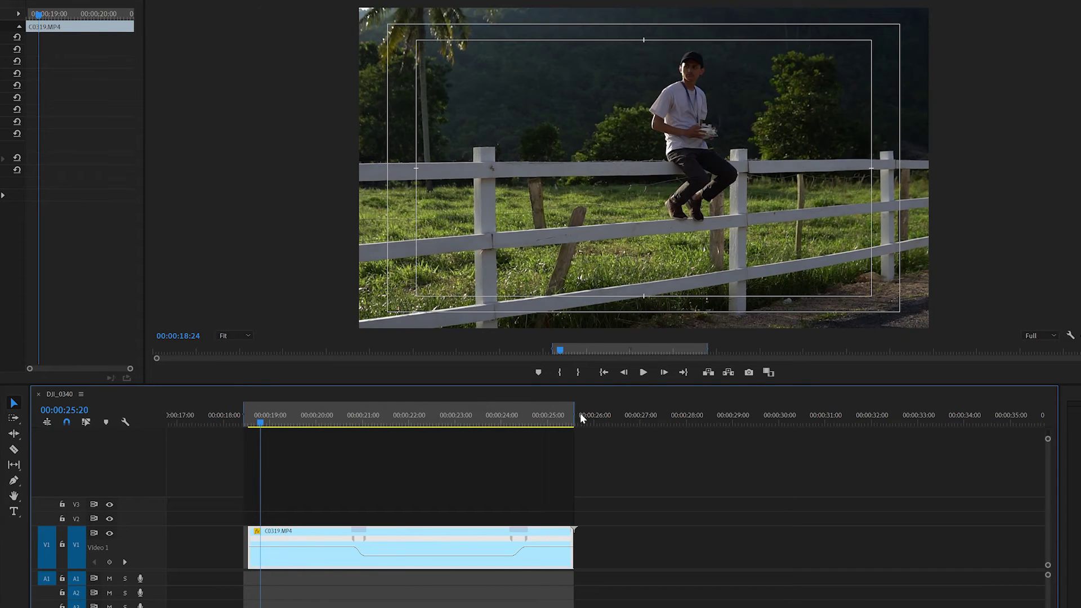
{"action": "key", "text": "Return"}
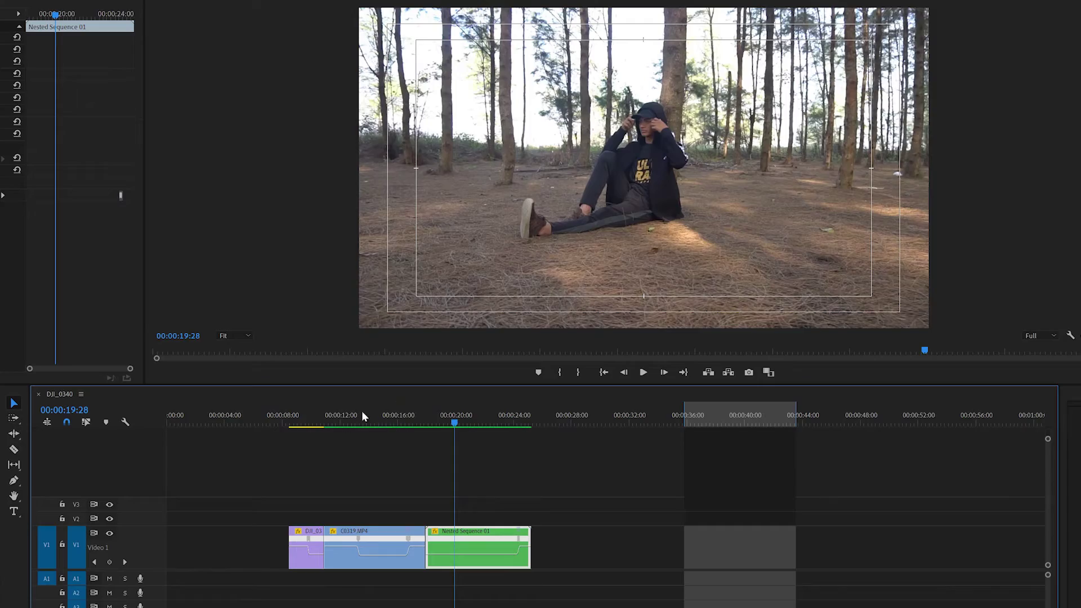
Play back the assembled sequence from C0319.MP4 into Nested Sequence 01 to review the ramped transition
{"action": "left_click_drag", "start_coordinate": [376, 415], "coordinate": [414, 417]}
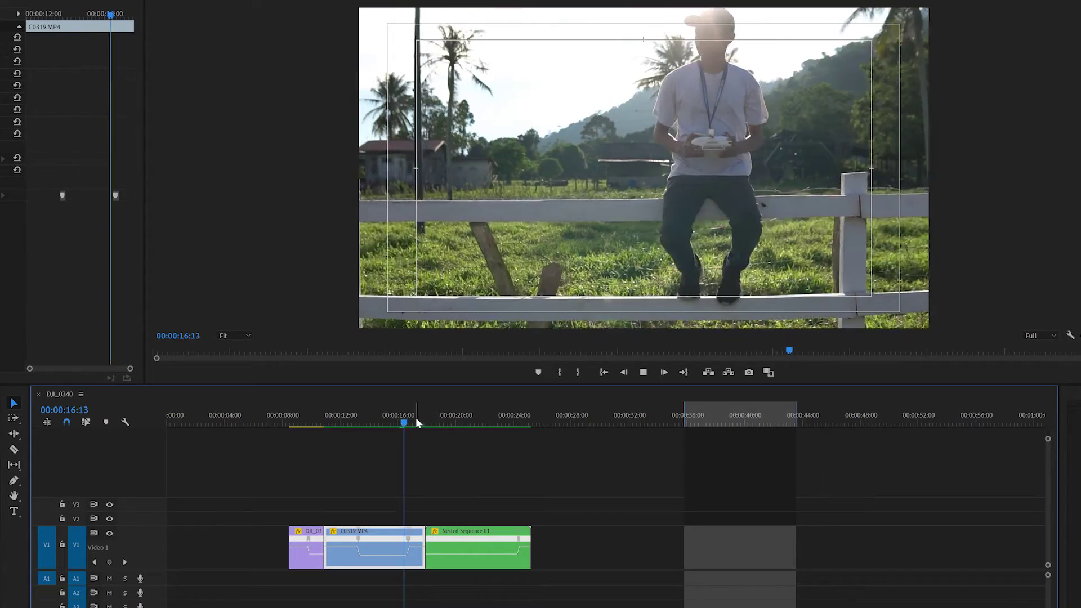
{"action": "key", "text": "space"}
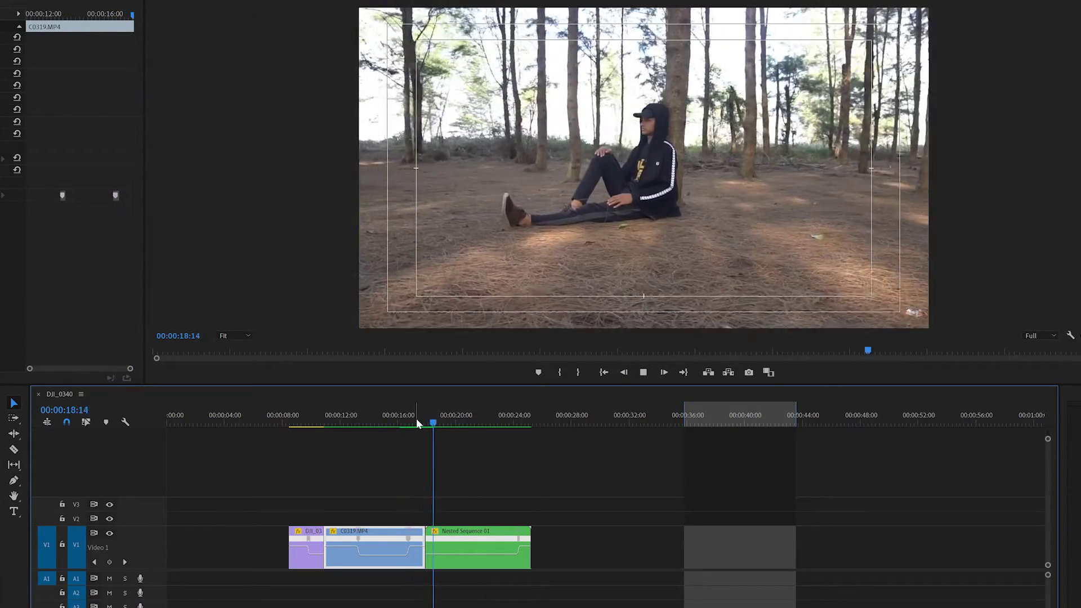